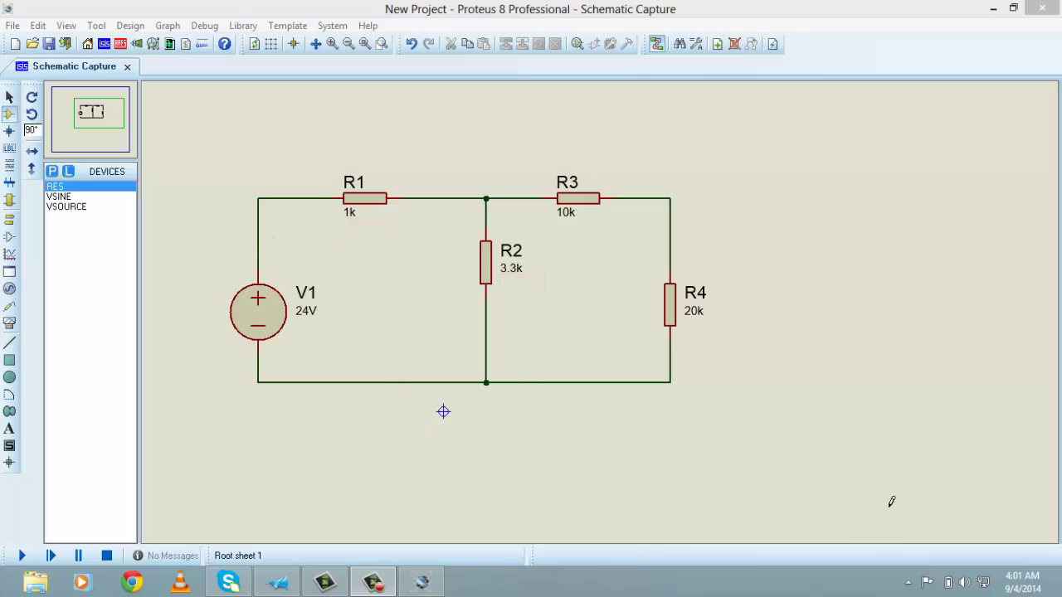
Step: Move the V1 voltage source higher up the circuit's left side
left_click(259, 324)
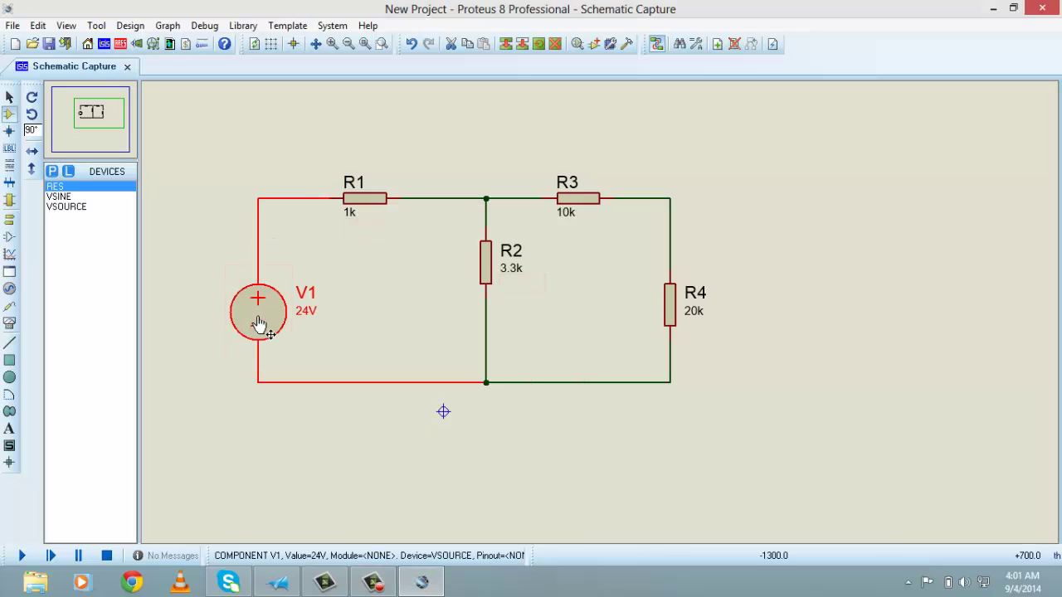
left_click_drag(260, 328, 274, 286)
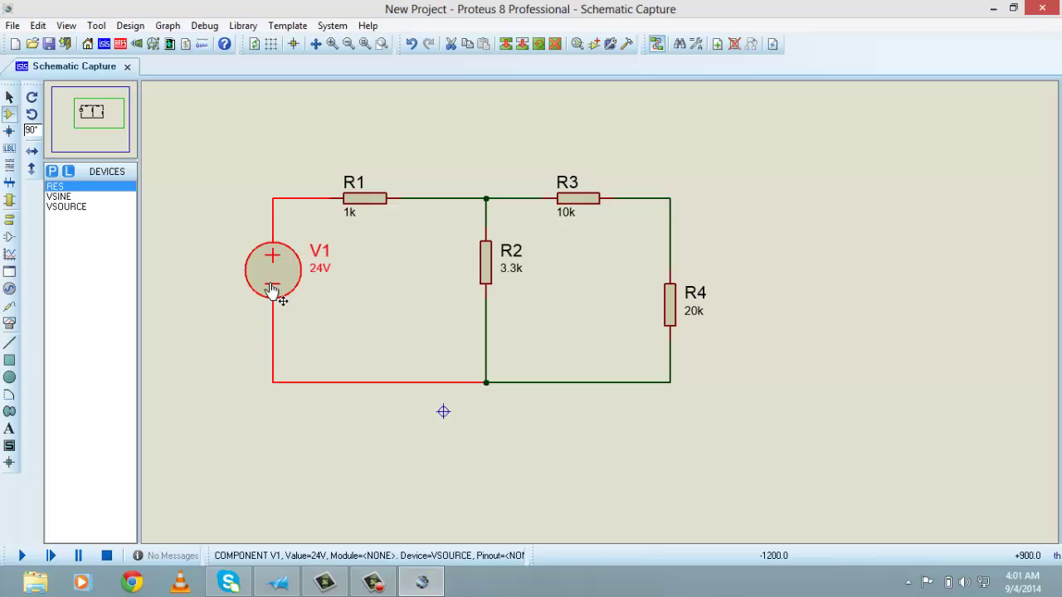
left_click(201, 256)
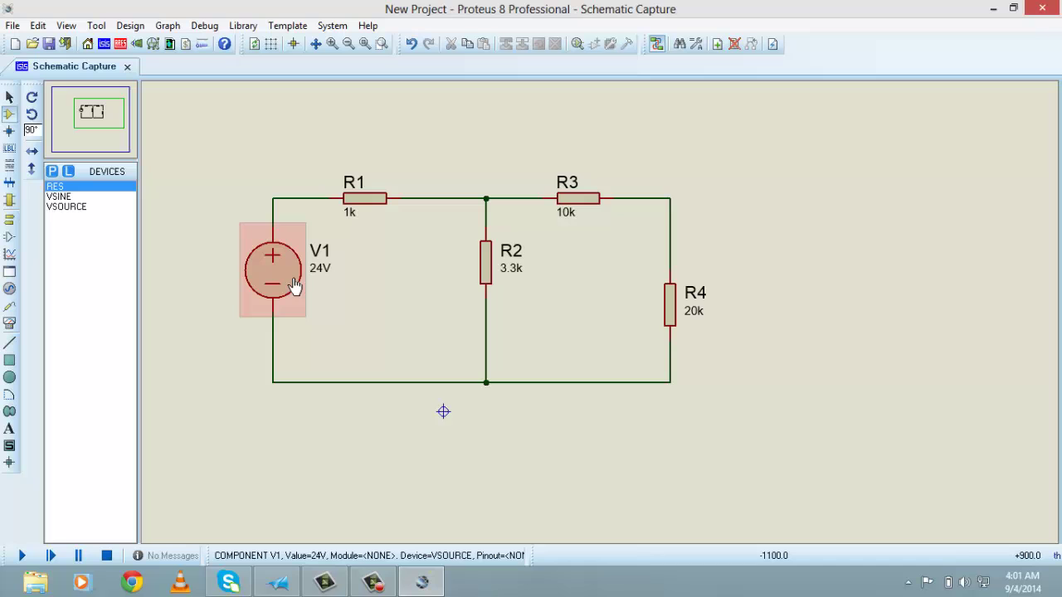
Step: Search Pick Devices for 'source' in Simulator Primitives, preview VSOURCE, then cancel without adding it
left_click(52, 174)
type("dc d")
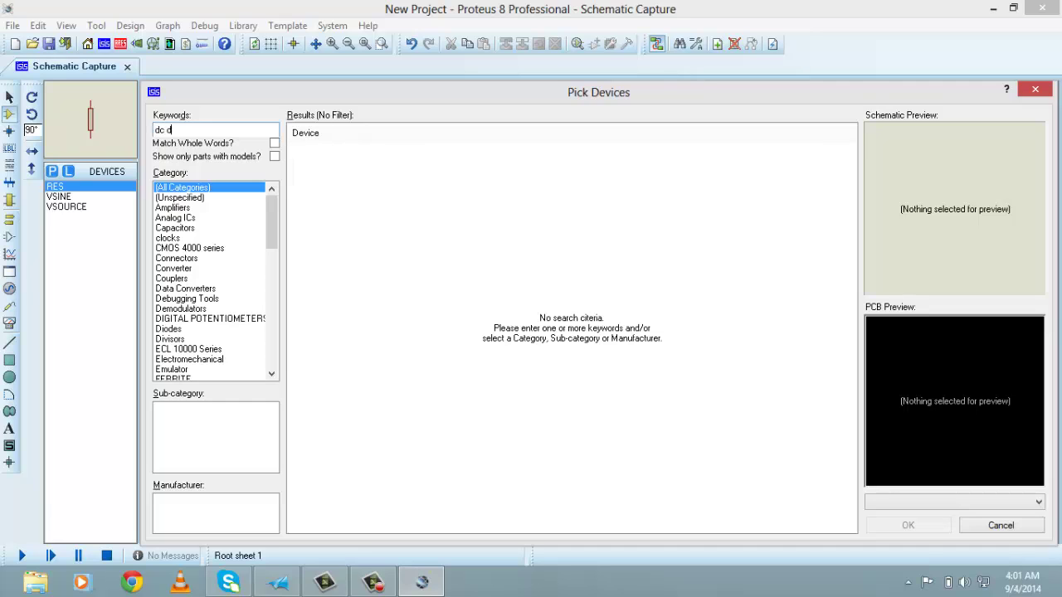
key("BackSpace")
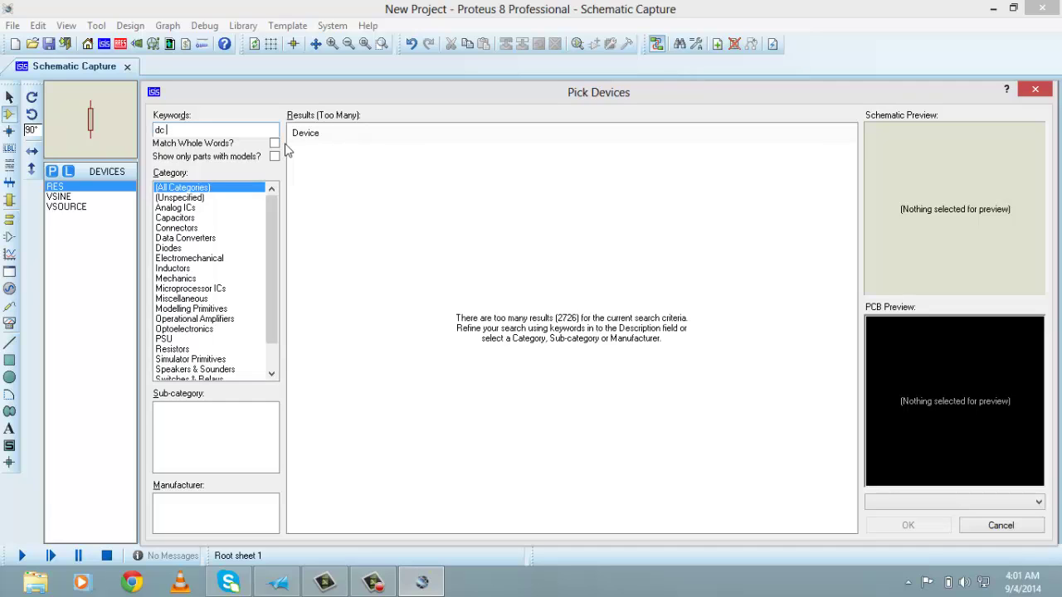
type("souce")
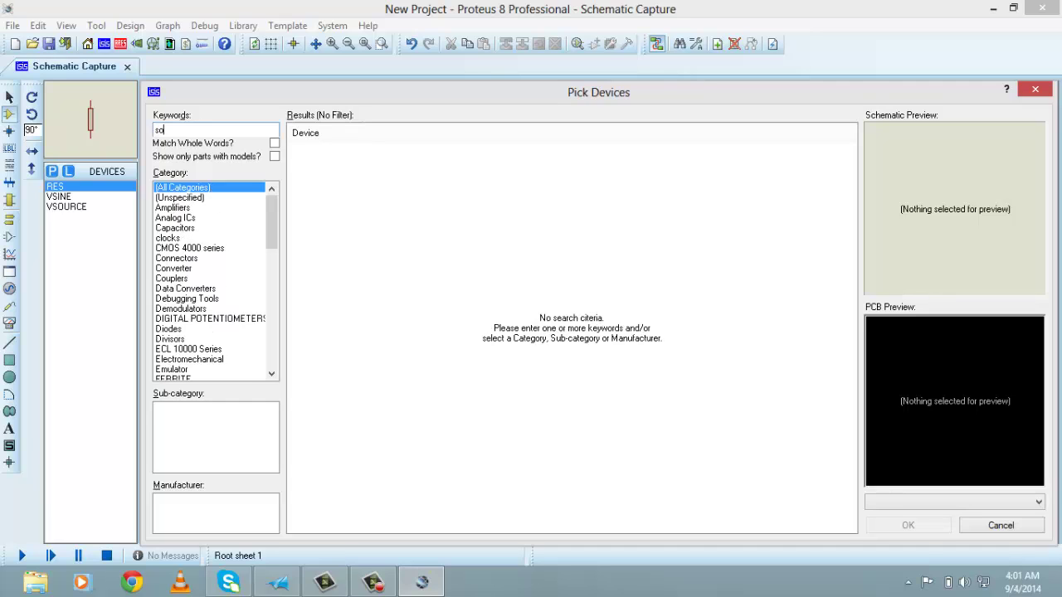
type("rce")
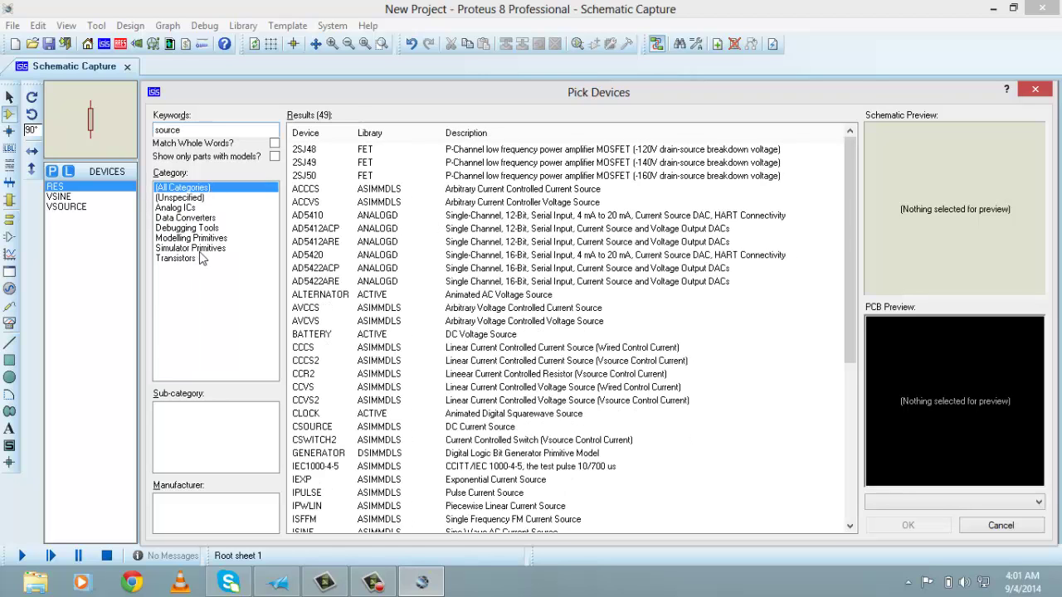
left_click(204, 248)
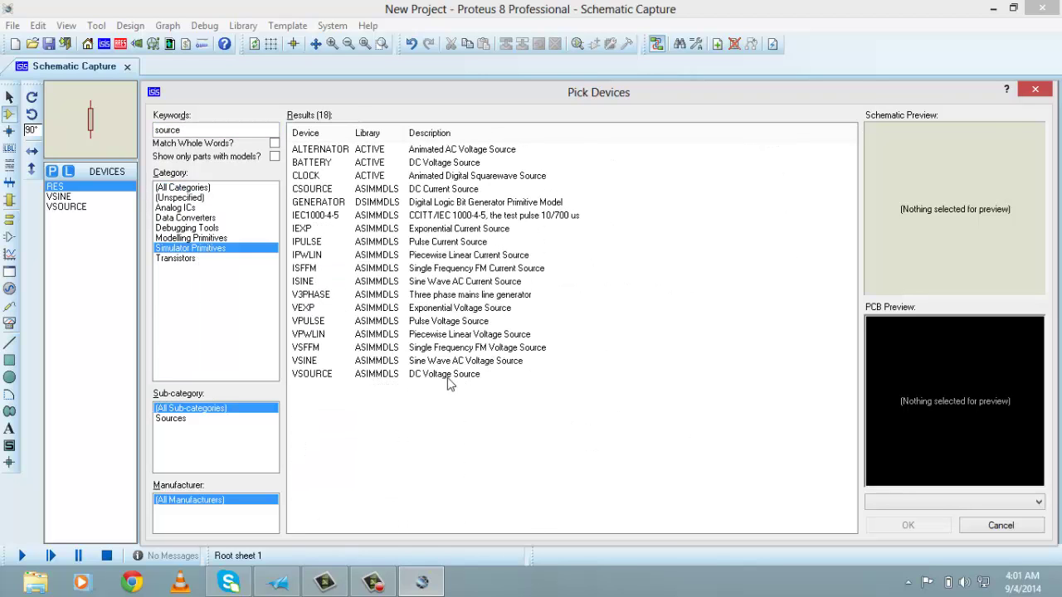
left_click(363, 374)
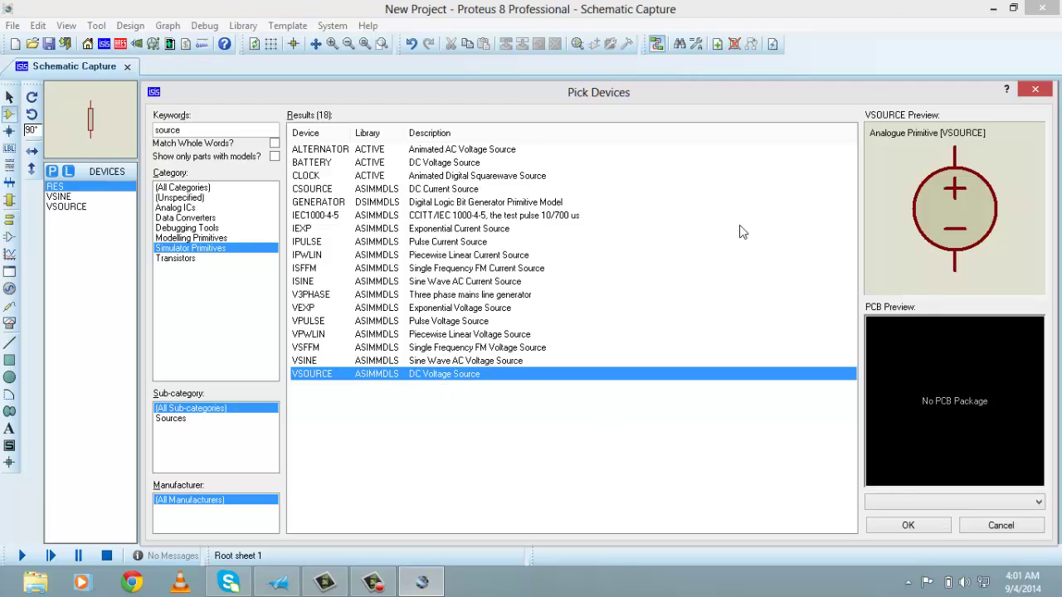
left_click(989, 529)
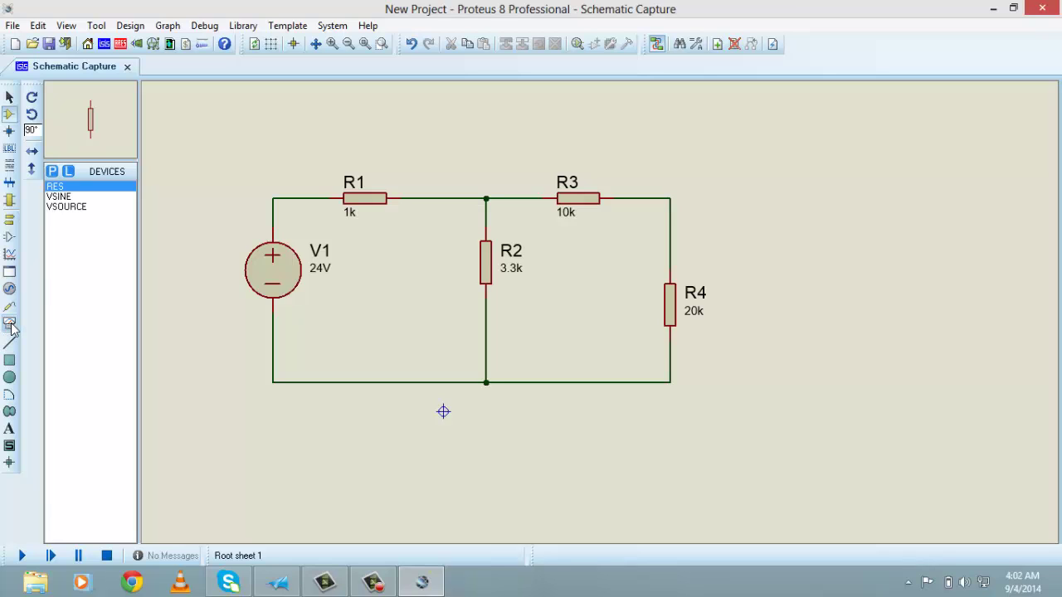
Step: Browse the virtual instruments list and select the DC VOLTMETER for placement
left_click(10, 326)
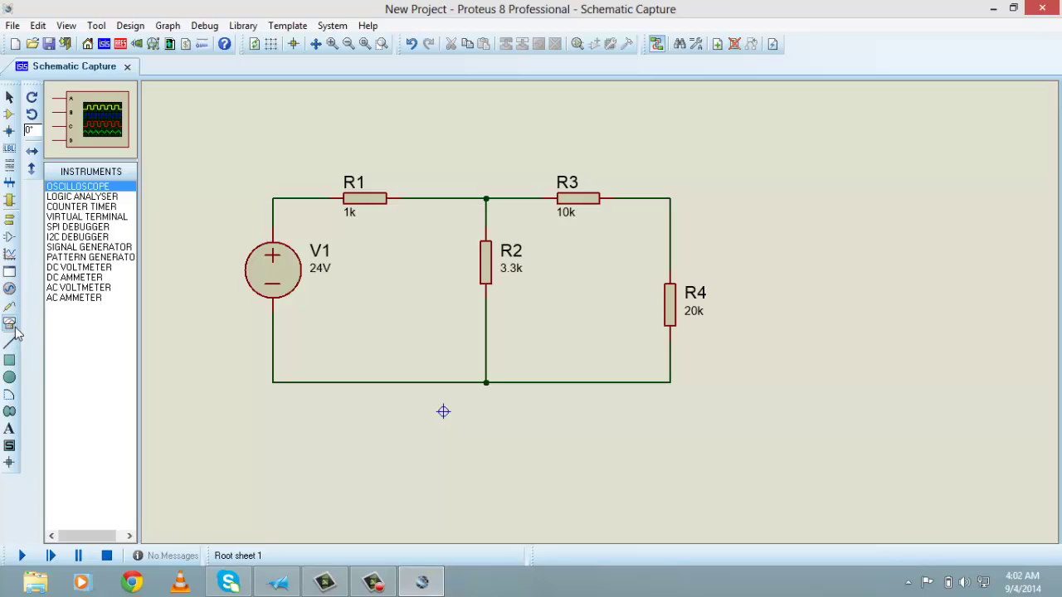
left_click(86, 287)
left_click(85, 198)
left_click(84, 186)
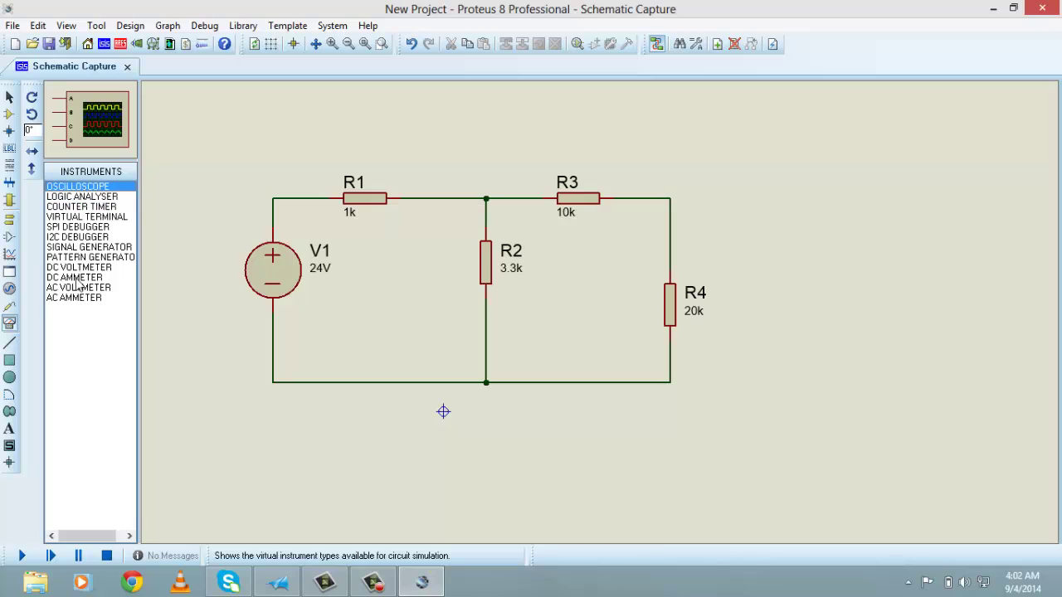
left_click(77, 297)
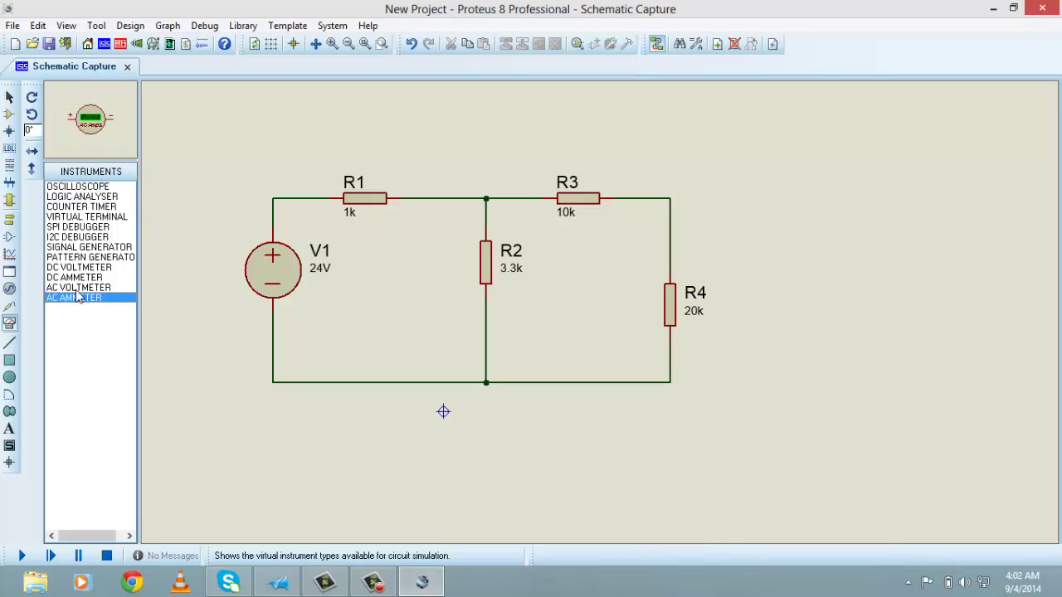
left_click(79, 288)
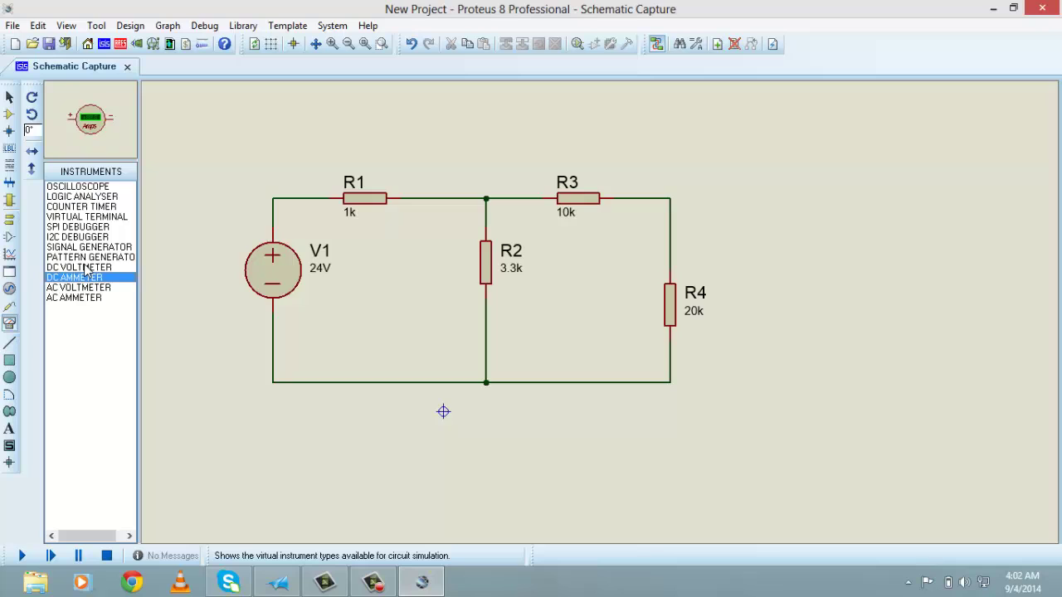
left_click(88, 257)
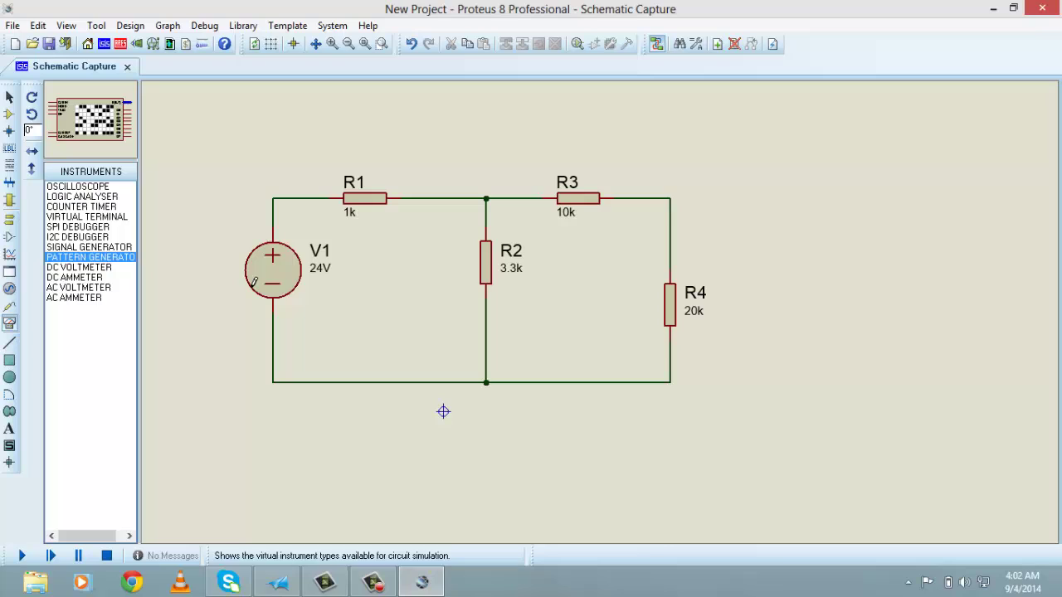
left_click(91, 299)
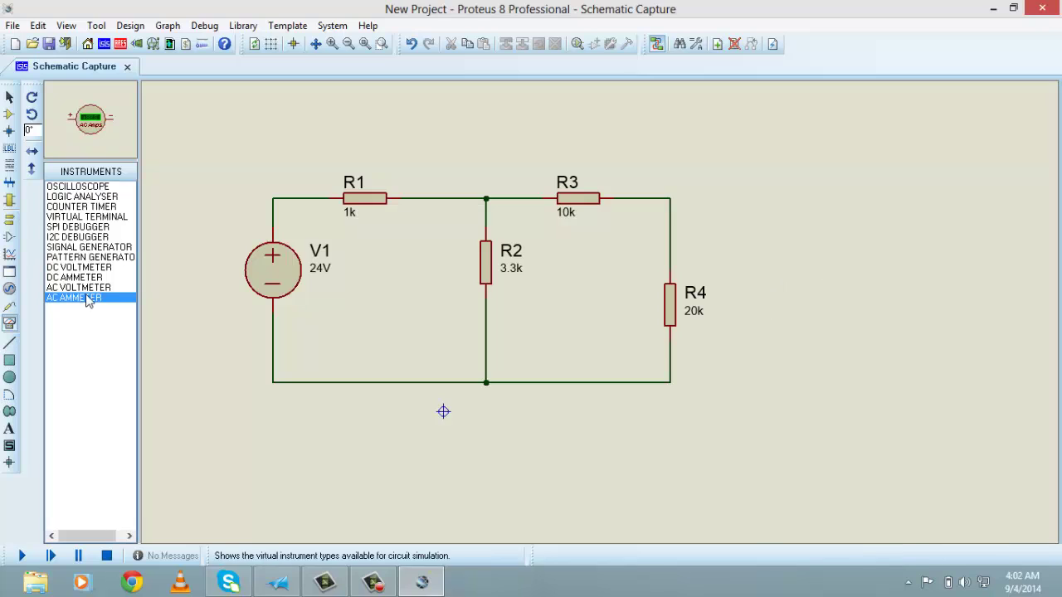
left_click(88, 268)
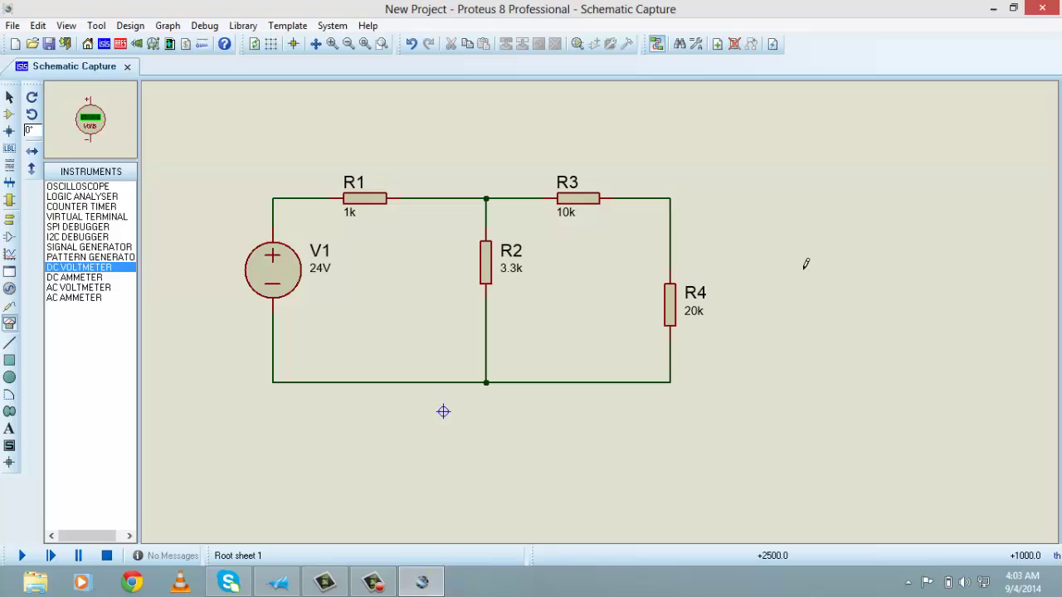
Step: Place the DC voltmeter right of R4, wiring + to R4's top and − to its bottom
left_click(805, 264)
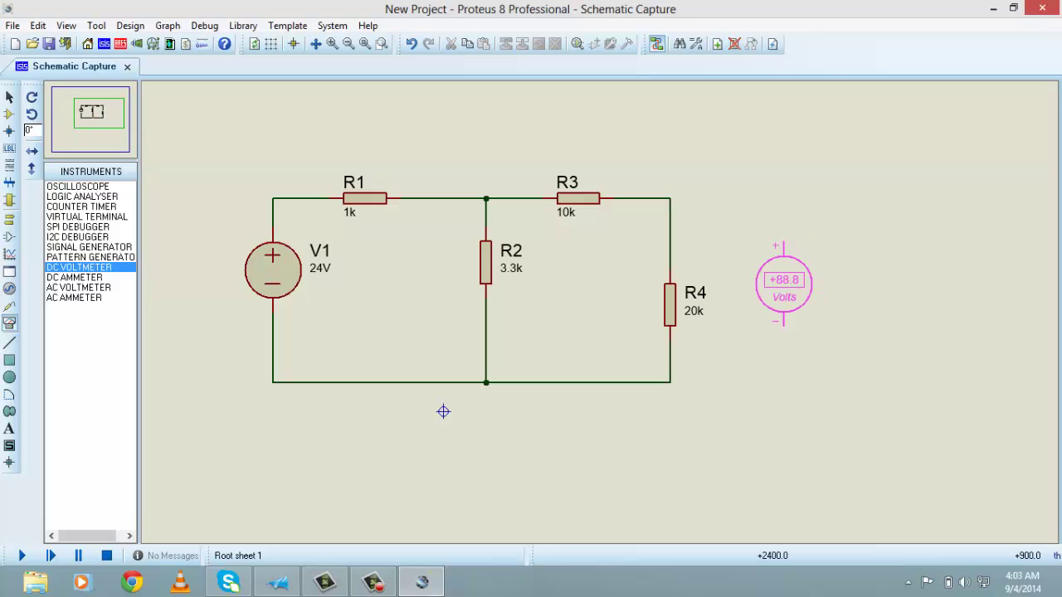
left_click(784, 270)
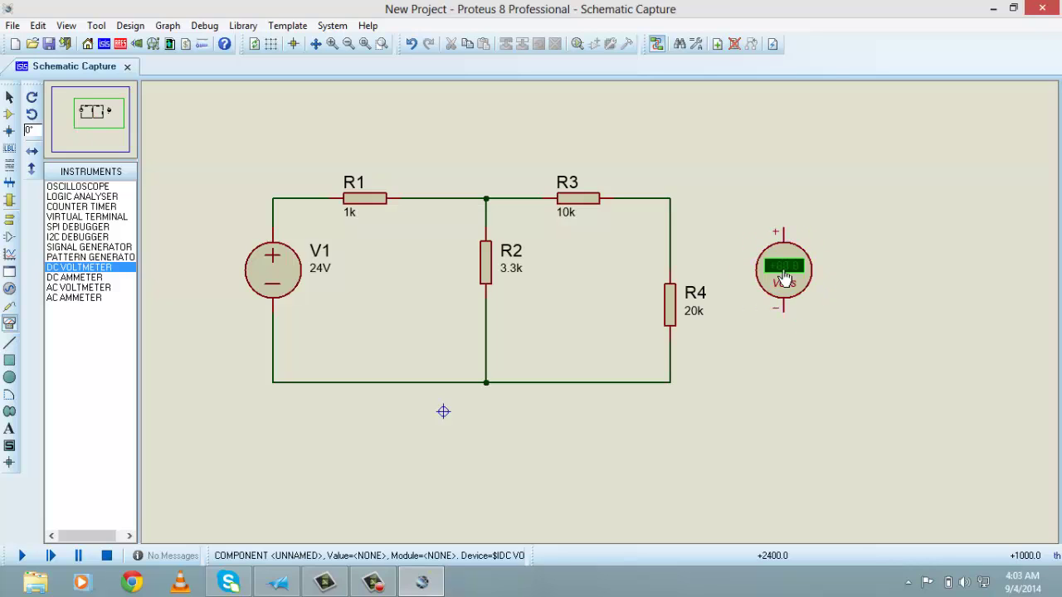
left_click(783, 231)
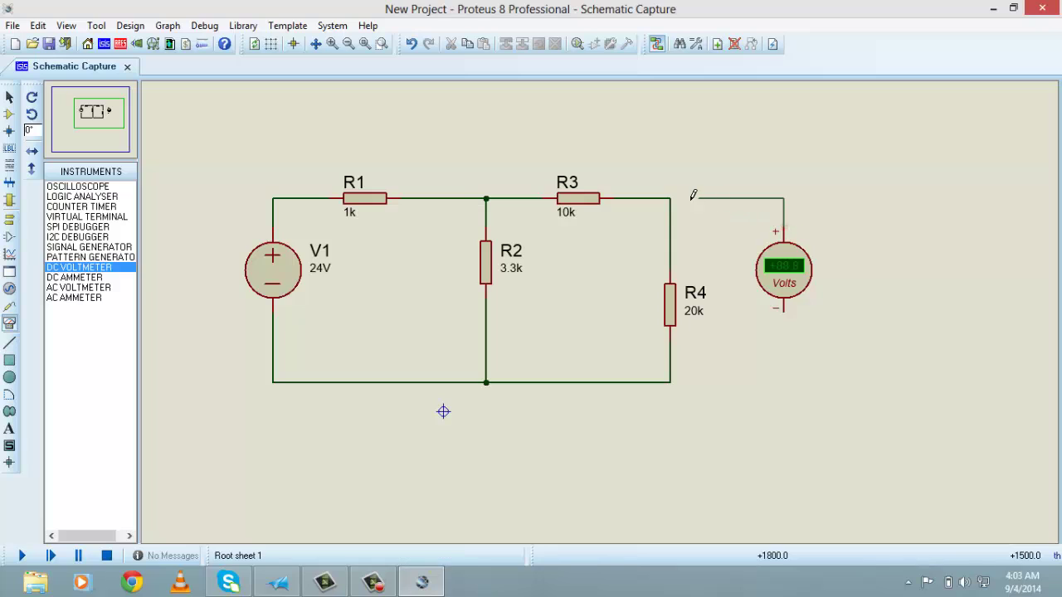
left_click(670, 199)
left_click(783, 311)
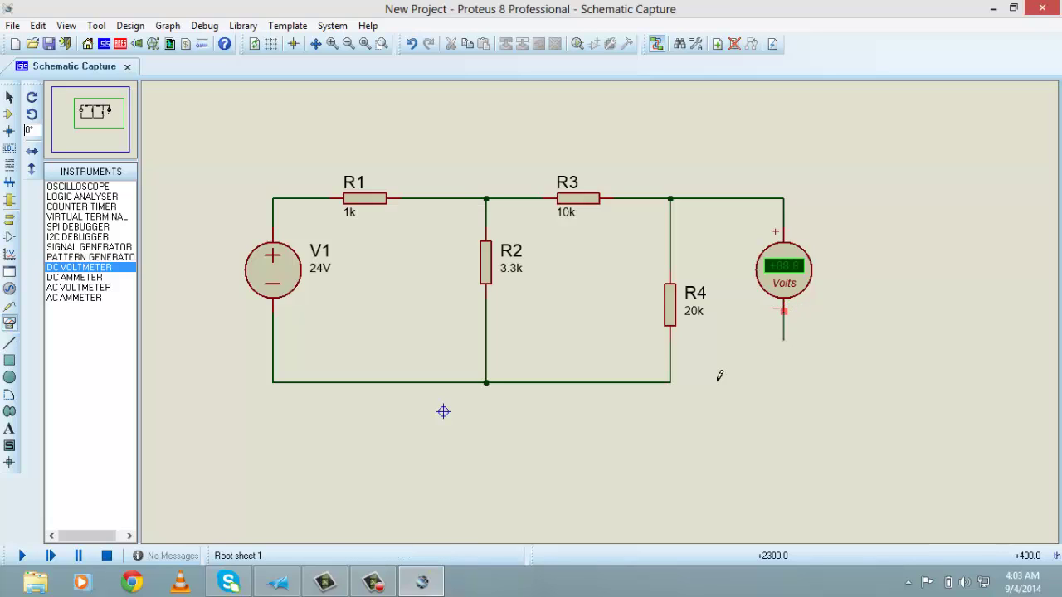
left_click(670, 383)
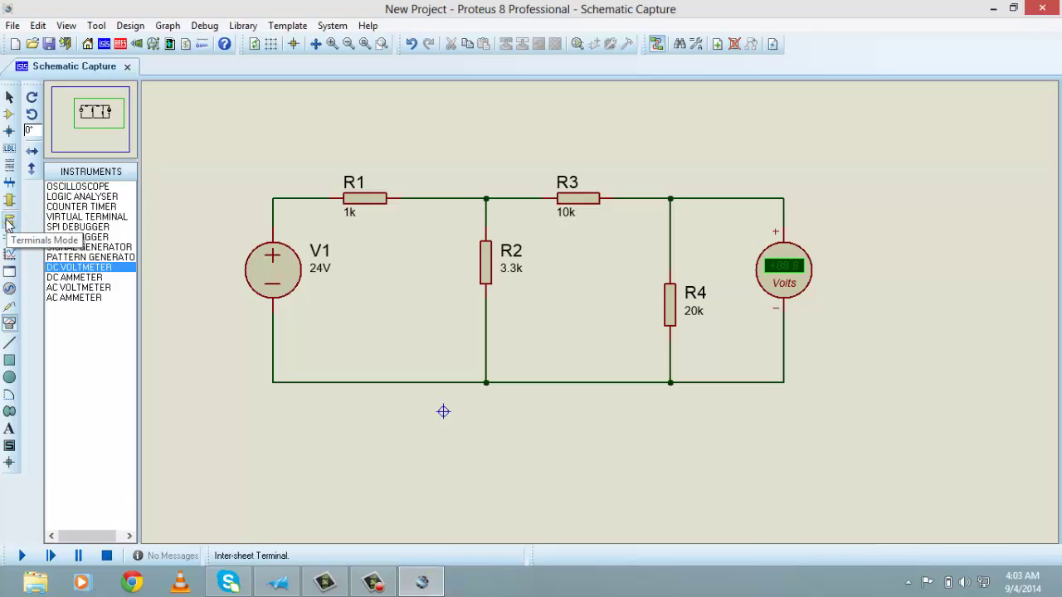
Step: Place a GROUND terminal below R2 and wire it to the junction under R2
left_click(8, 221)
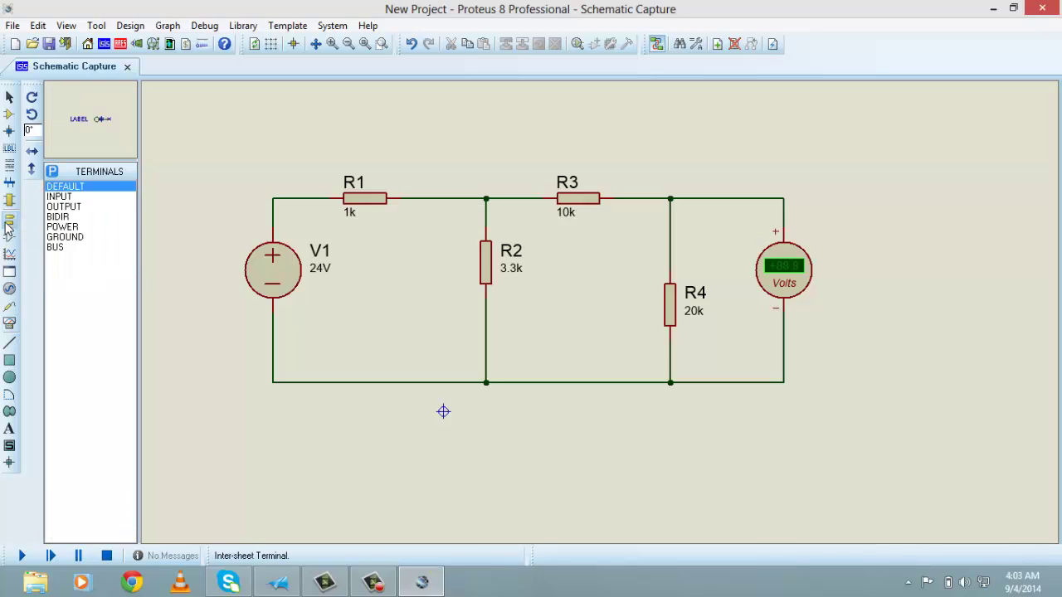
left_click(70, 238)
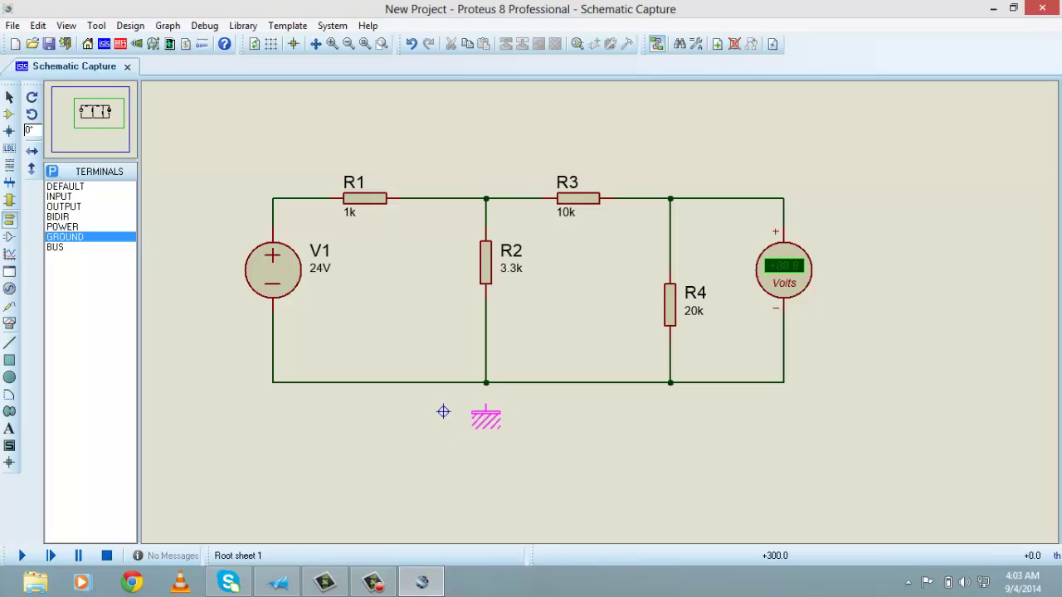
left_click(486, 407)
left_click(487, 405)
left_click(487, 383)
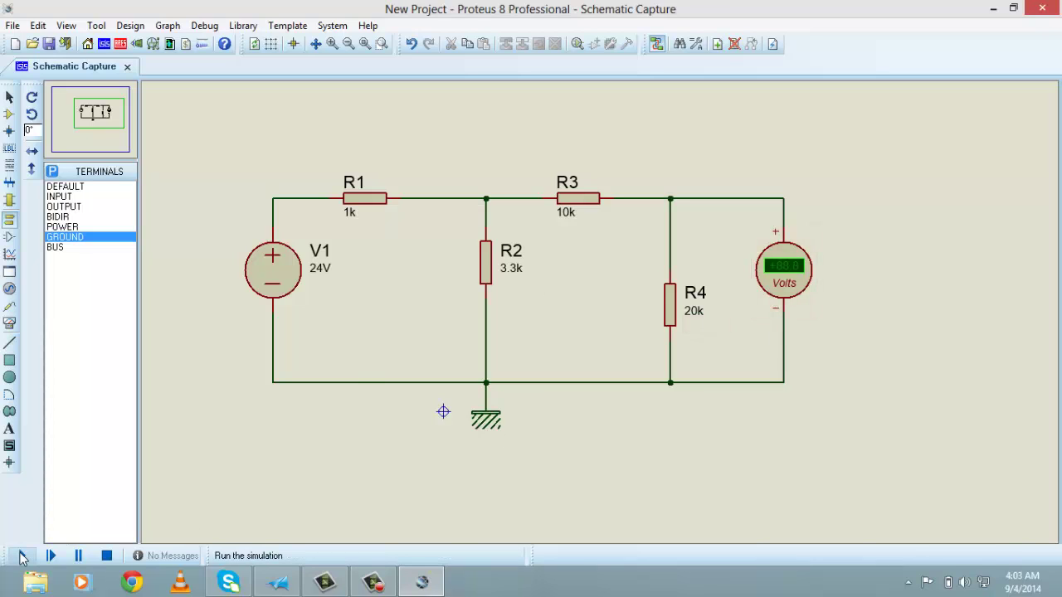
left_click(21, 556)
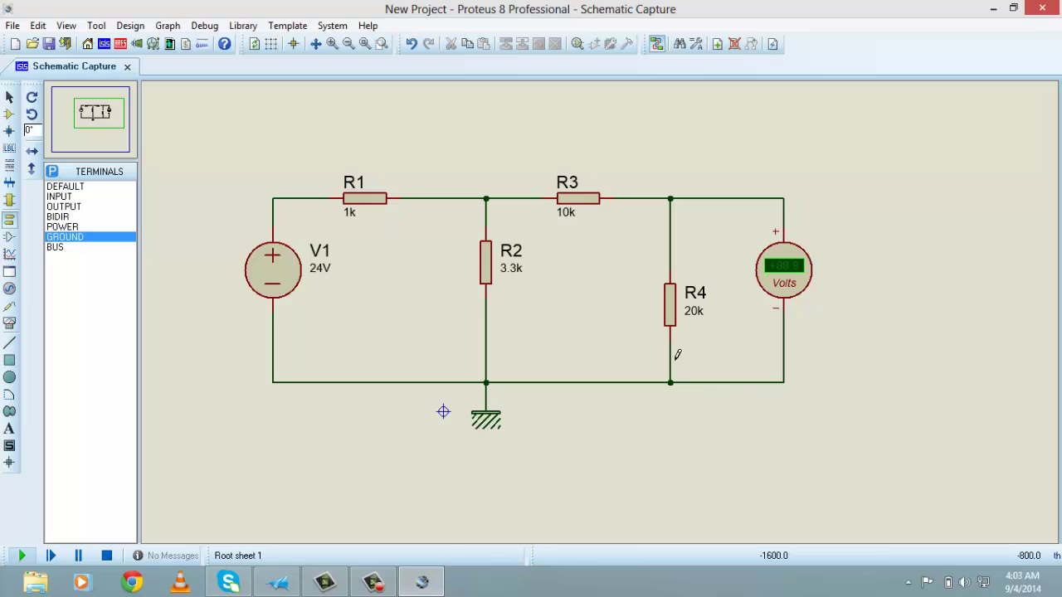
key("F12")
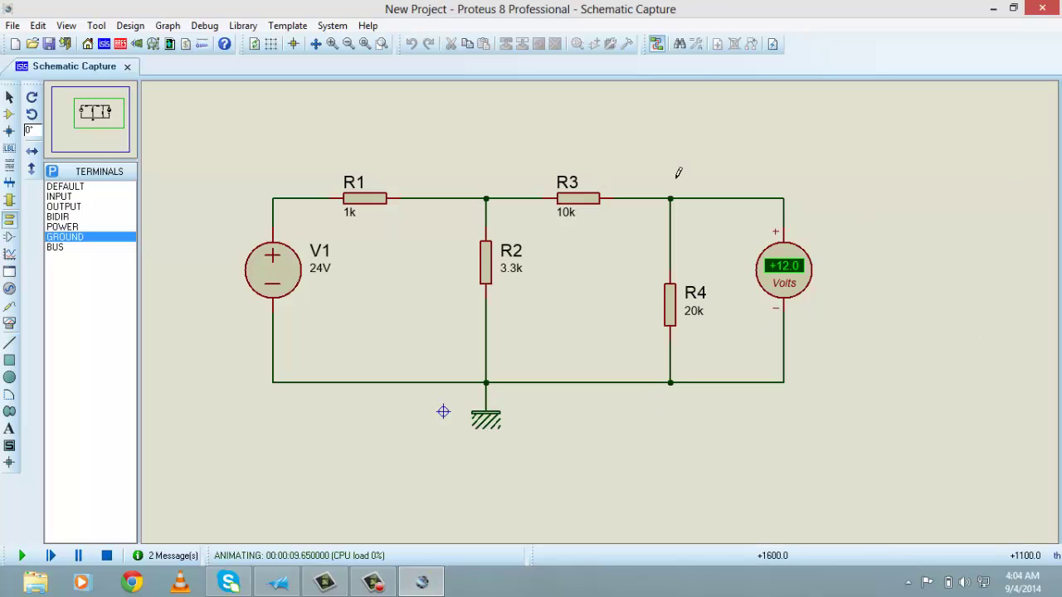
left_click(106, 555)
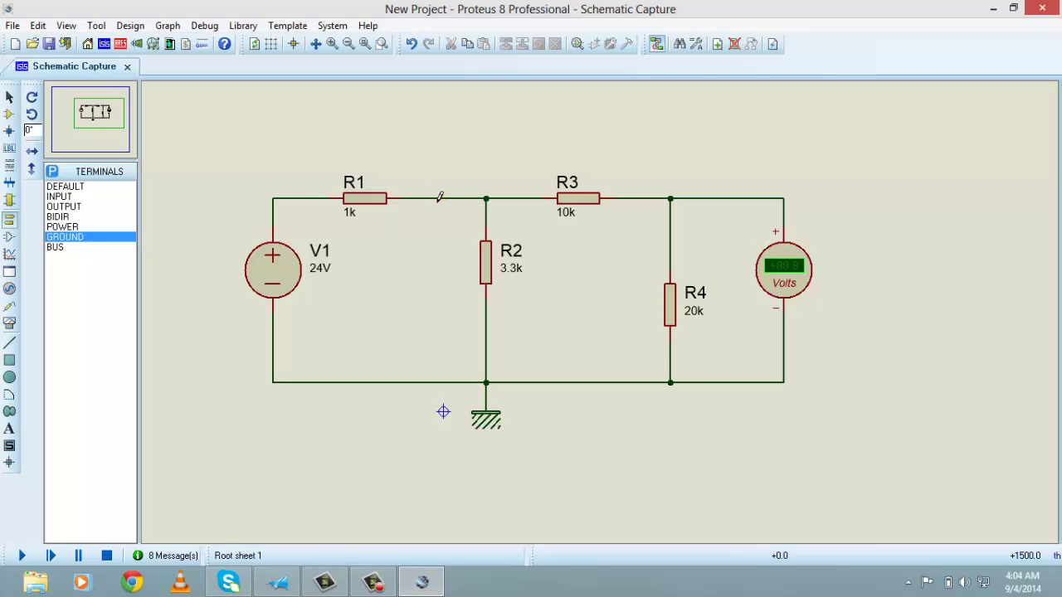
Step: Place a DC ammeter above R1
left_click(9, 324)
left_click(86, 288)
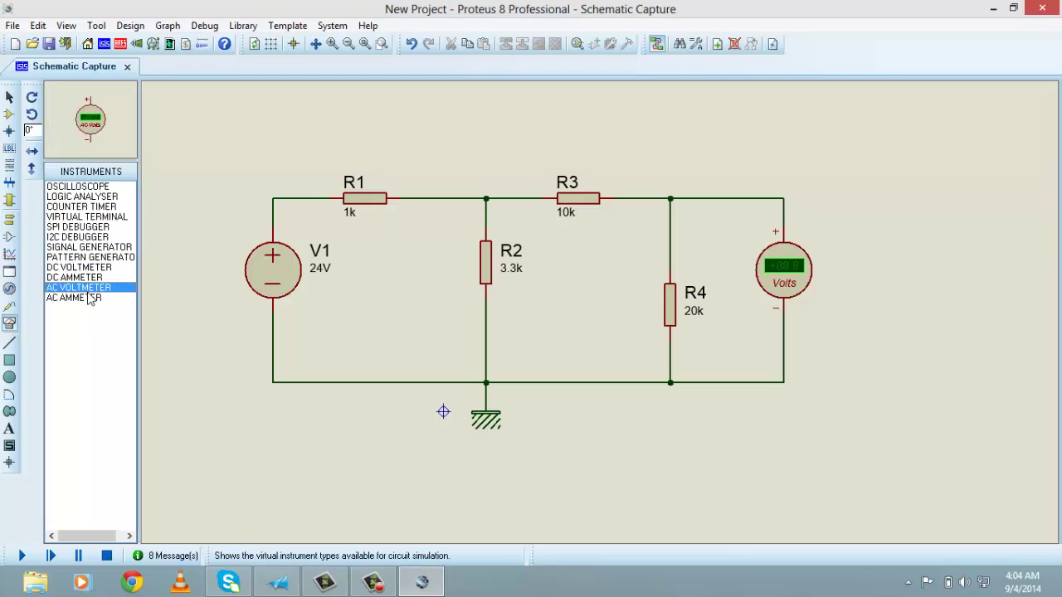
left_click(83, 267)
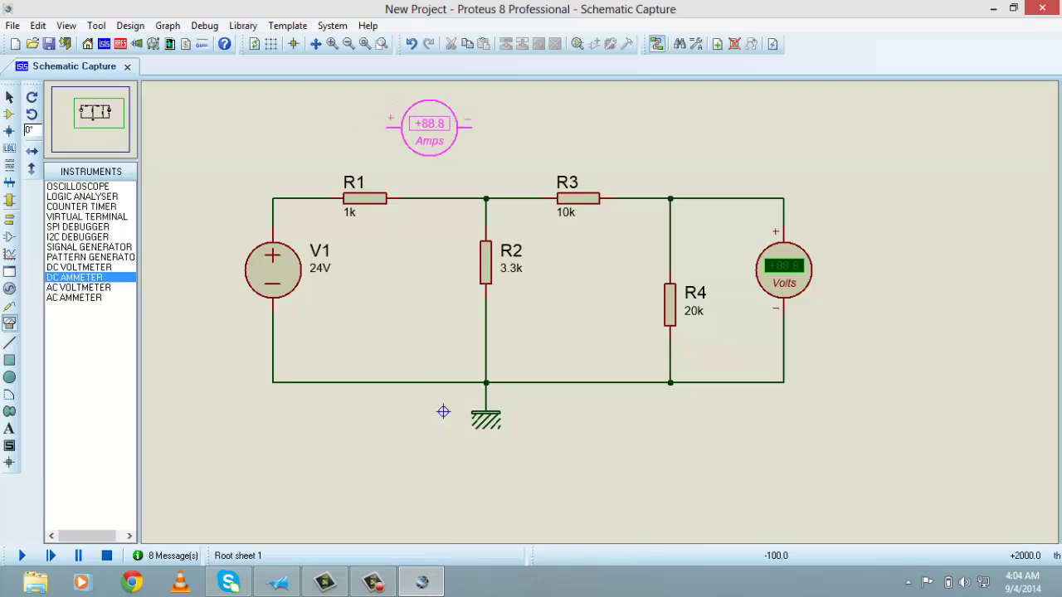
left_click(432, 138)
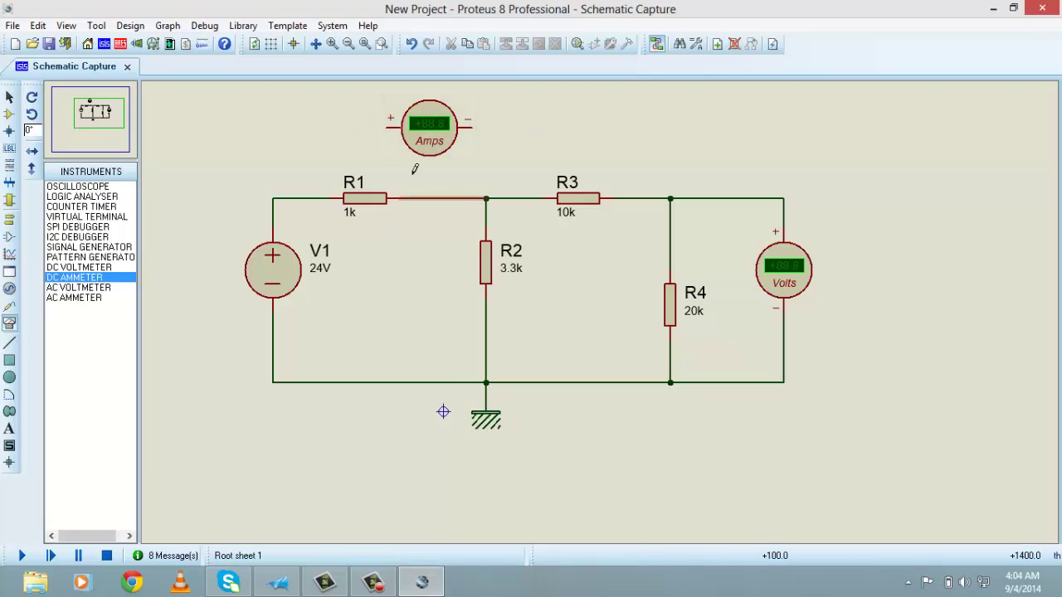
Step: Delete the R1–R2 wire, move R1 up, and wire R1 through the ammeter to the R2–R3 junction
right_click(440, 198)
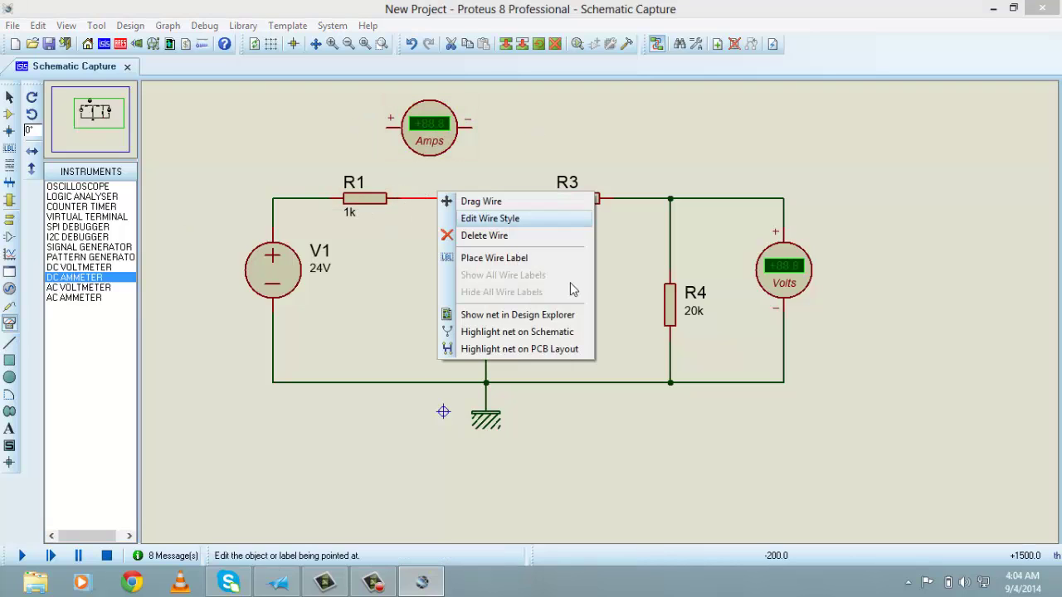
left_click(477, 235)
left_click(372, 200)
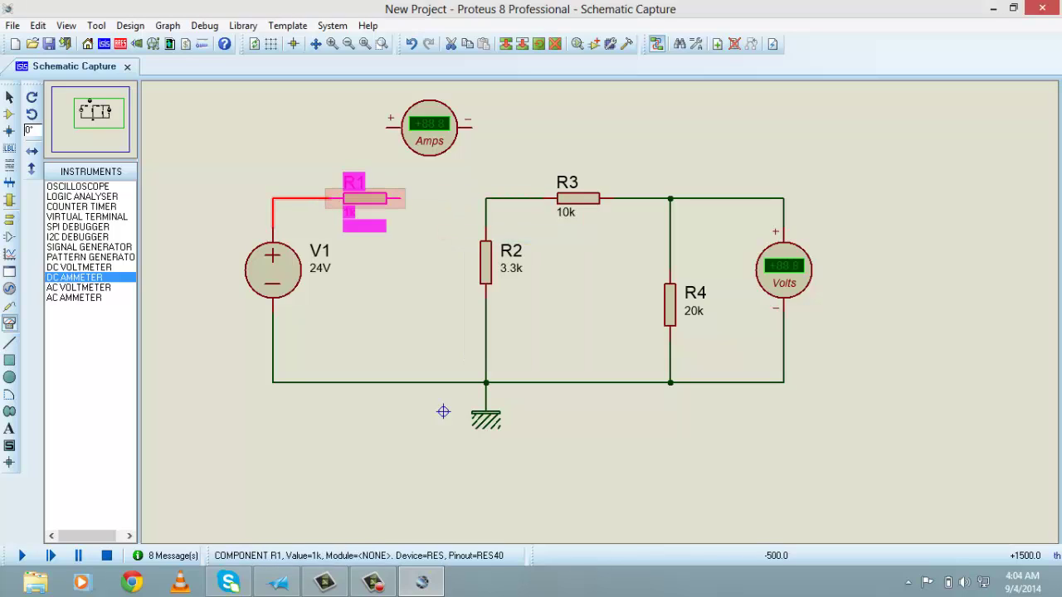
mouse_move(324, 199)
left_mouse_down()
mouse_move(274, 199)
mouse_move(378, 118)
left_mouse_up()
left_click(372, 155)
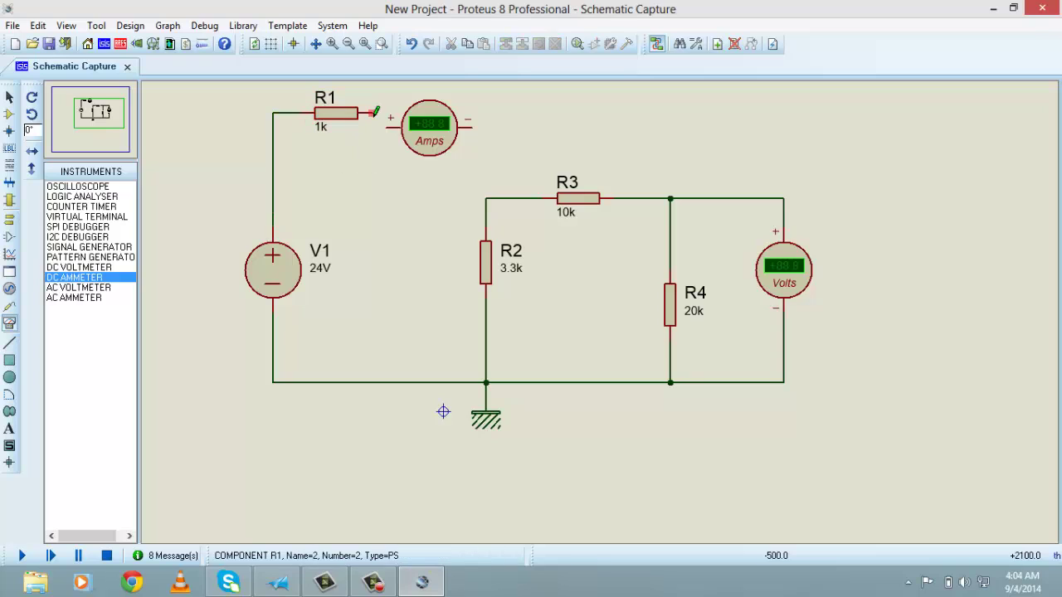
left_click(371, 114)
left_click(388, 127)
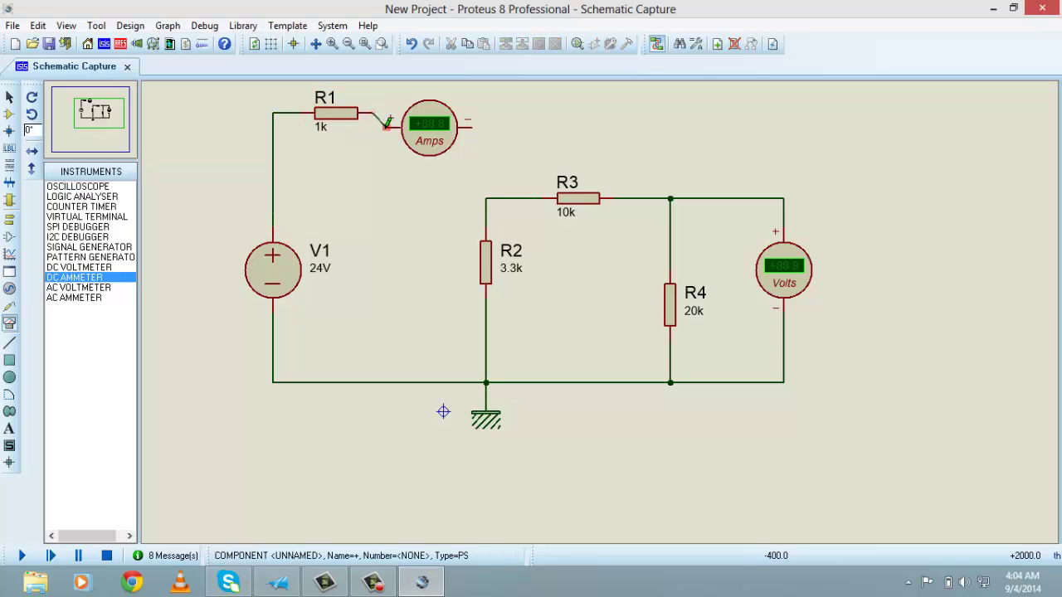
left_click(471, 127)
left_click(487, 198)
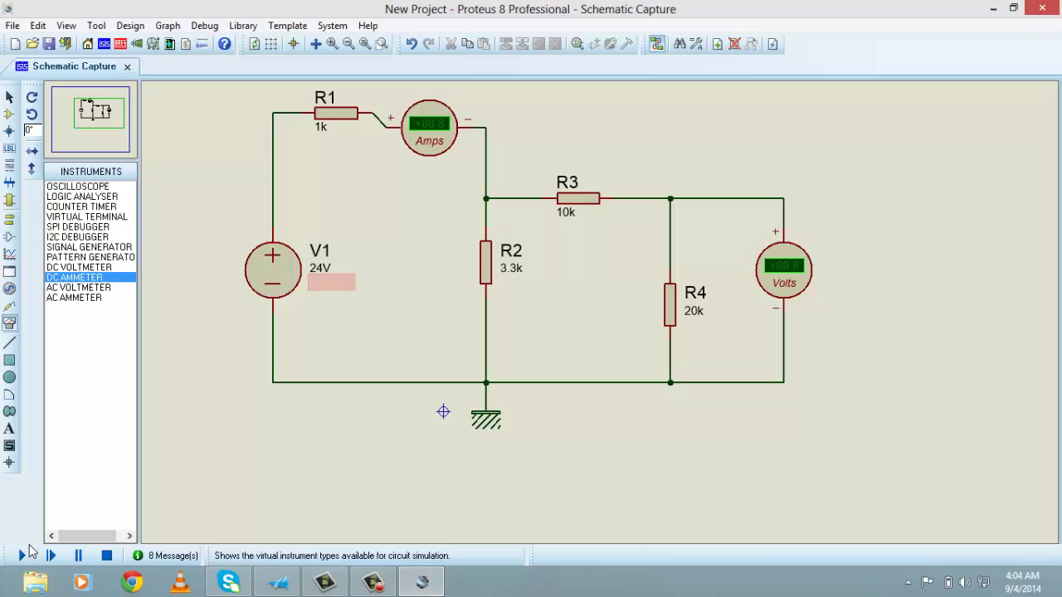
left_click(24, 557)
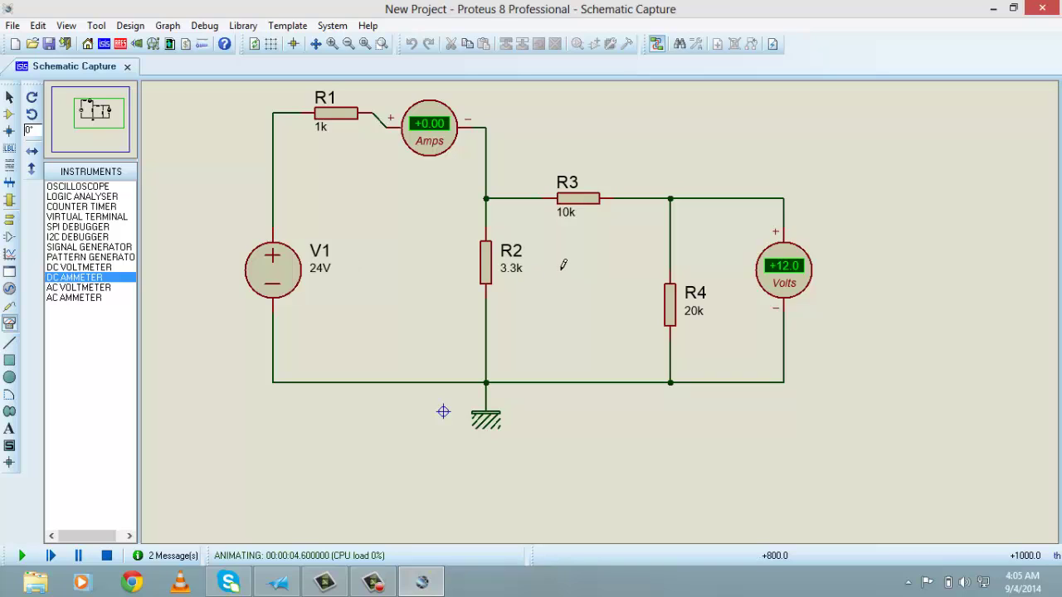
left_click(107, 556)
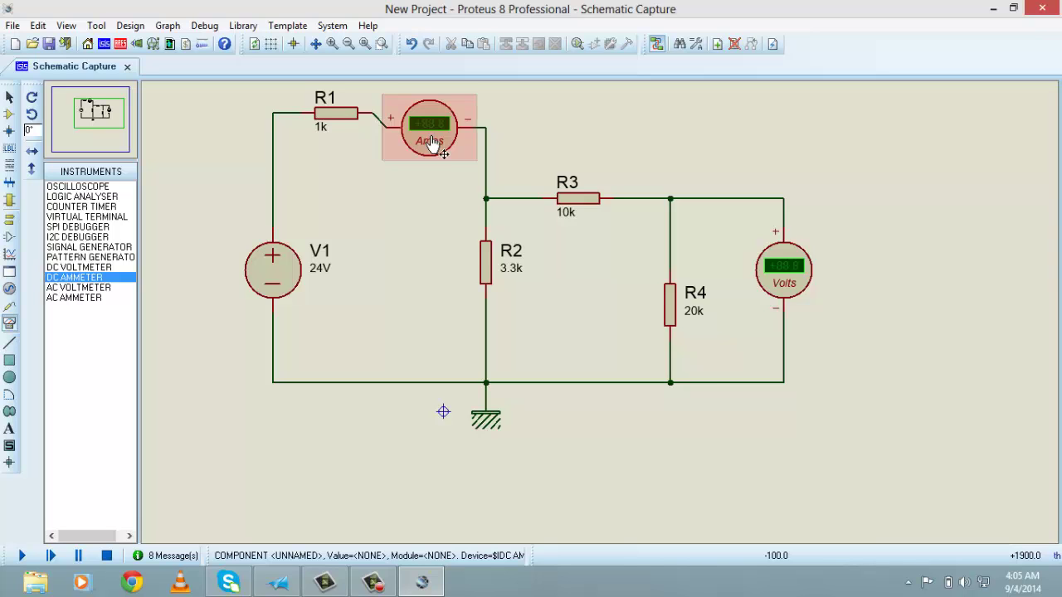
Step: Set the ammeter's display range to Milliamps and run the simulation, reading +6.04 mA
double_click(431, 143)
mouse_move(507, 147)
left_mouse_down()
mouse_move(753, 184)
mouse_move(659, 152)
left_mouse_up()
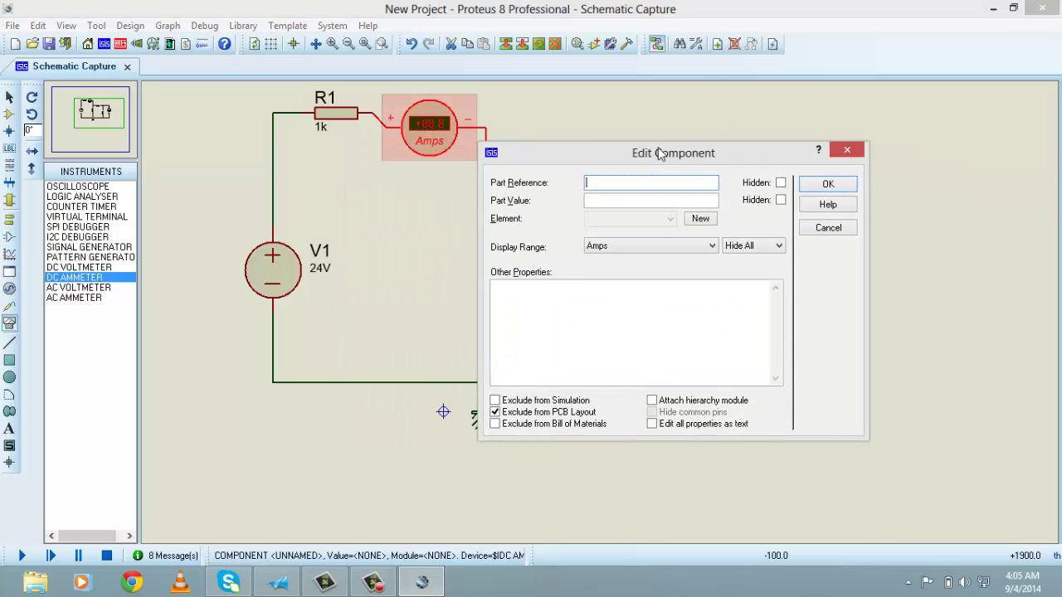
left_click(630, 249)
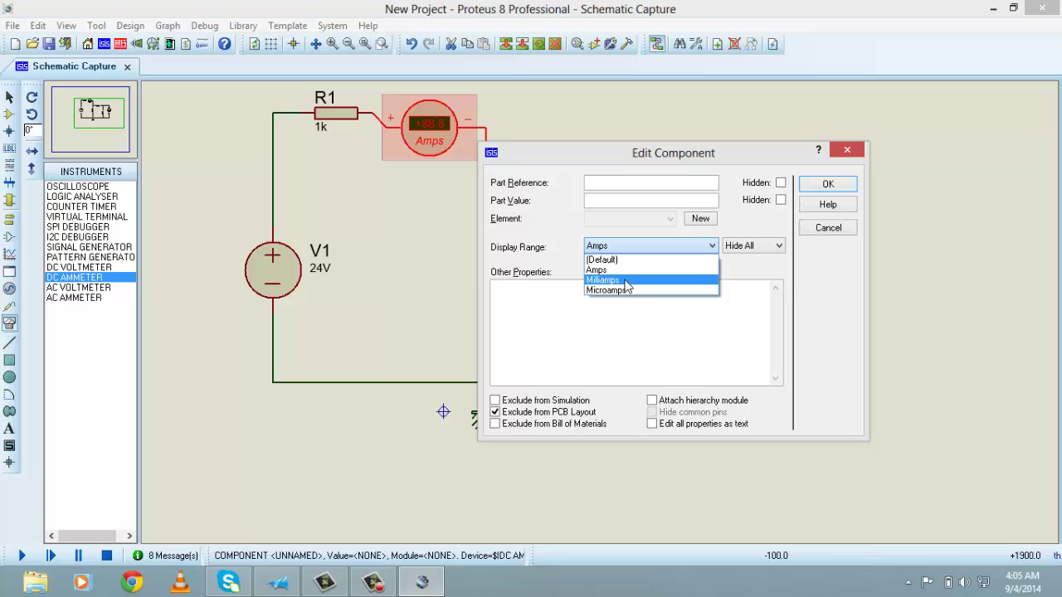
left_click(619, 281)
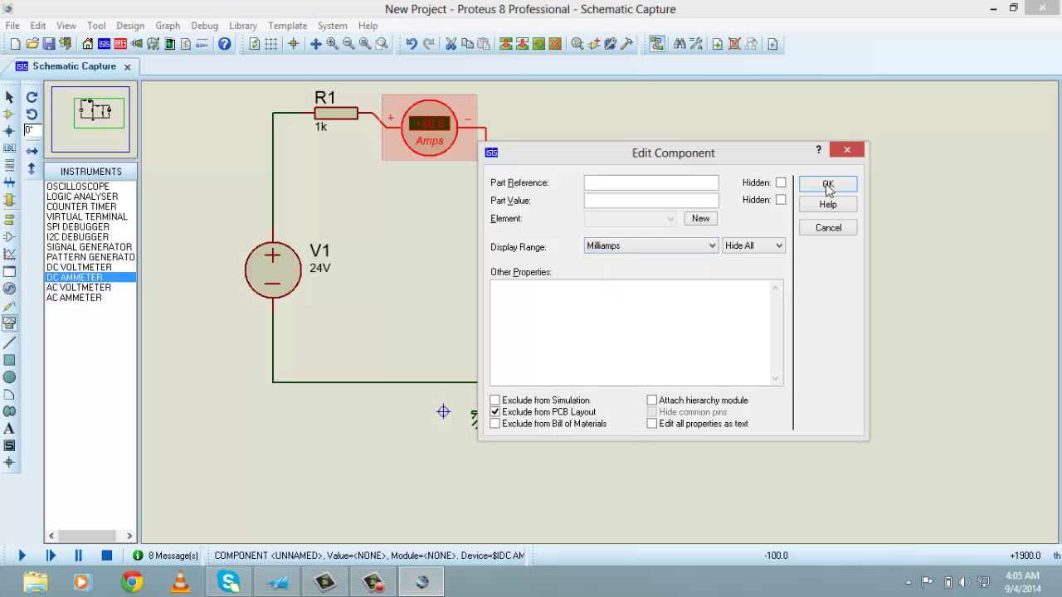
left_click(828, 184)
left_click(22, 555)
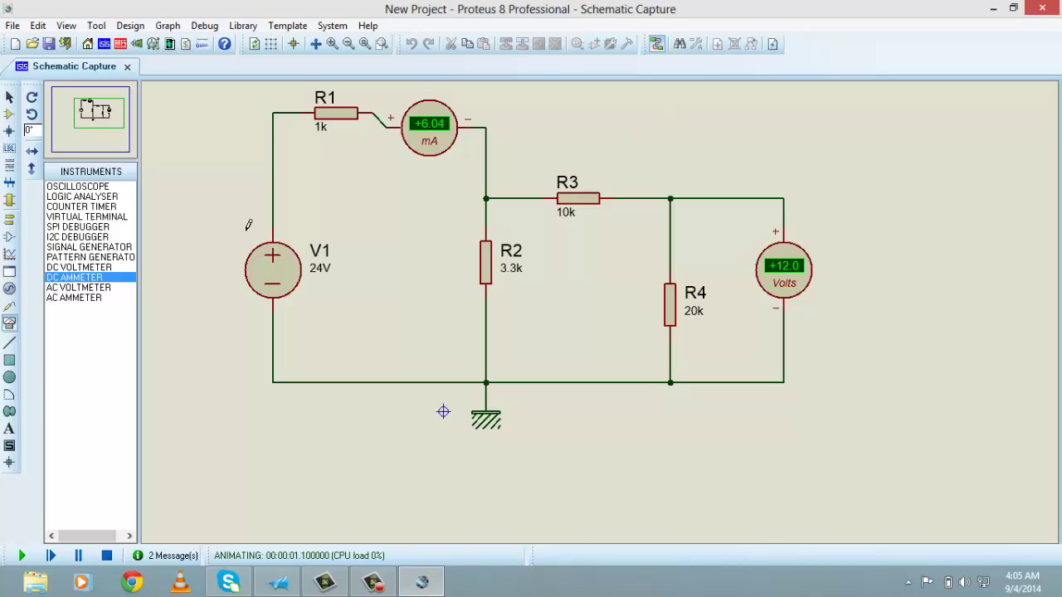
scroll(539, 372, "down", 1)
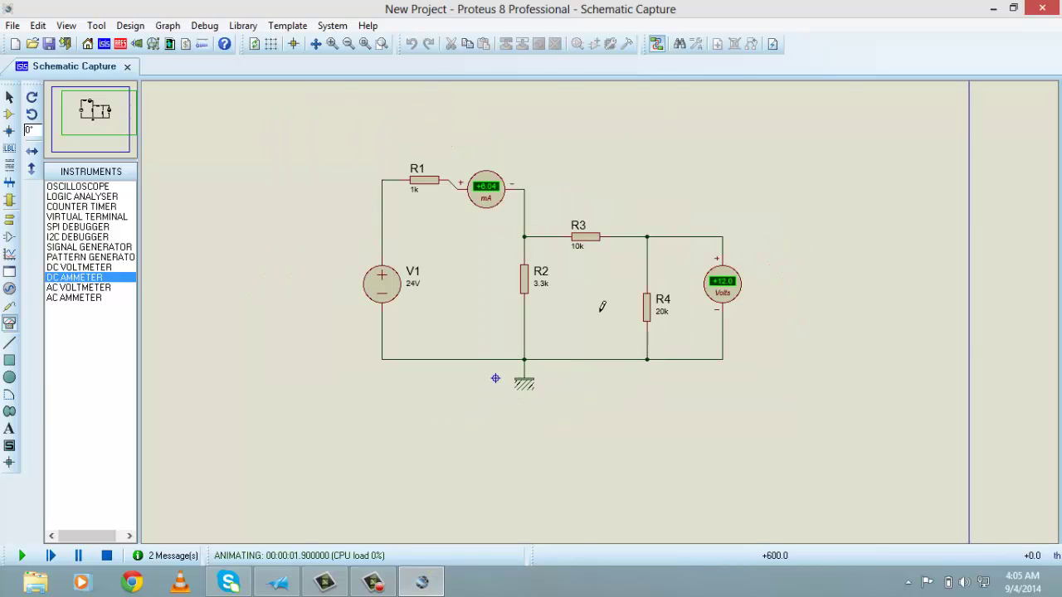
scroll(602, 307, "up", 1)
left_click(102, 101)
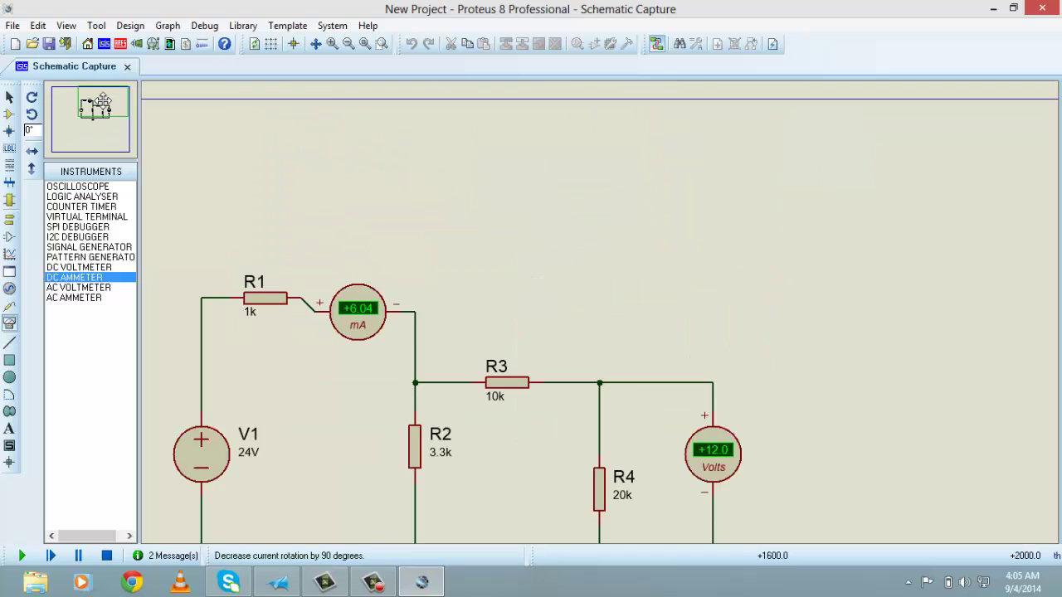
mouse_move(101, 101)
left_mouse_down()
mouse_move(443, 443)
mouse_move(457, 442)
left_mouse_up()
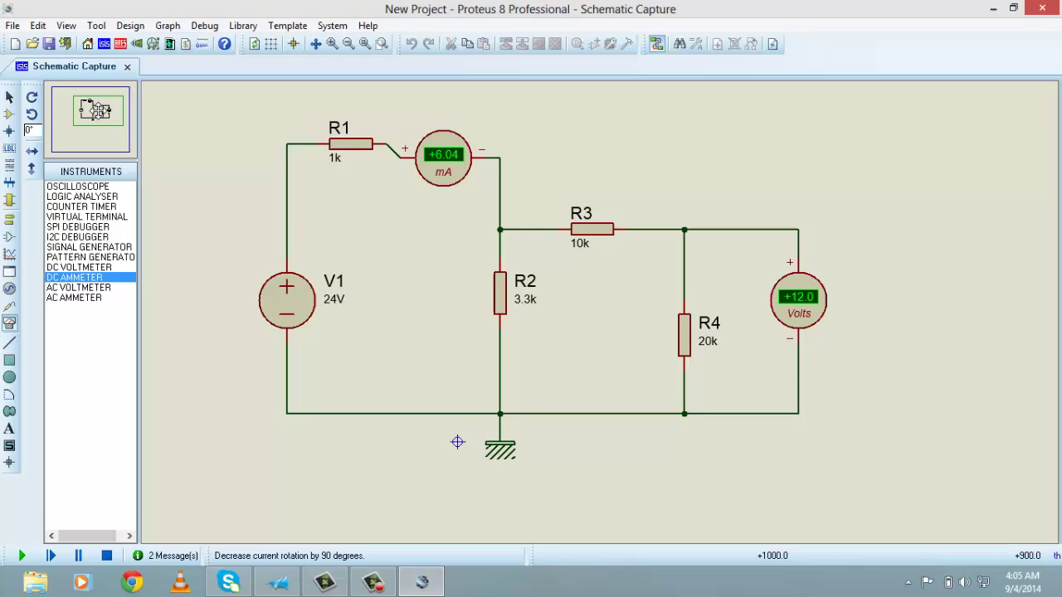